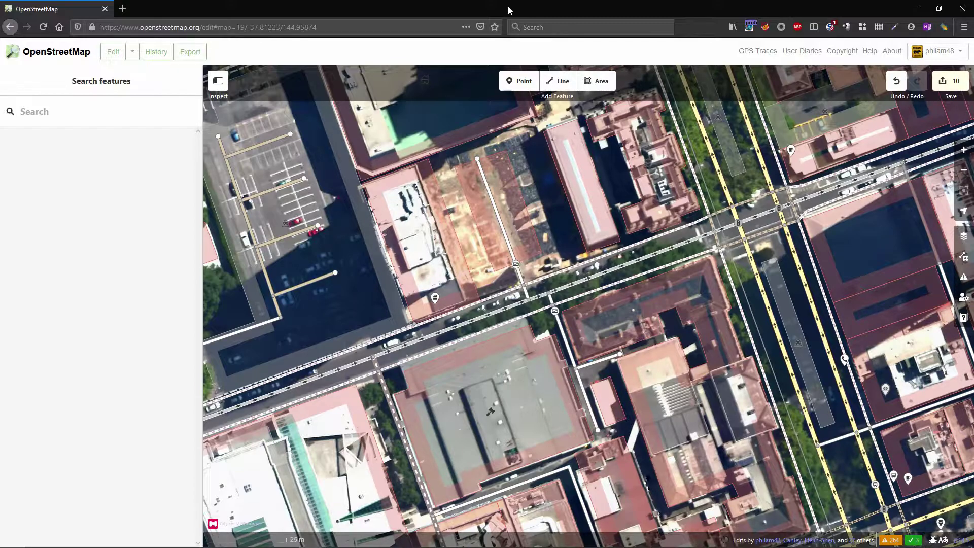
Open the City of Melbourne 'Little Streets' page in a new browser tab.
left_click(169, 9)
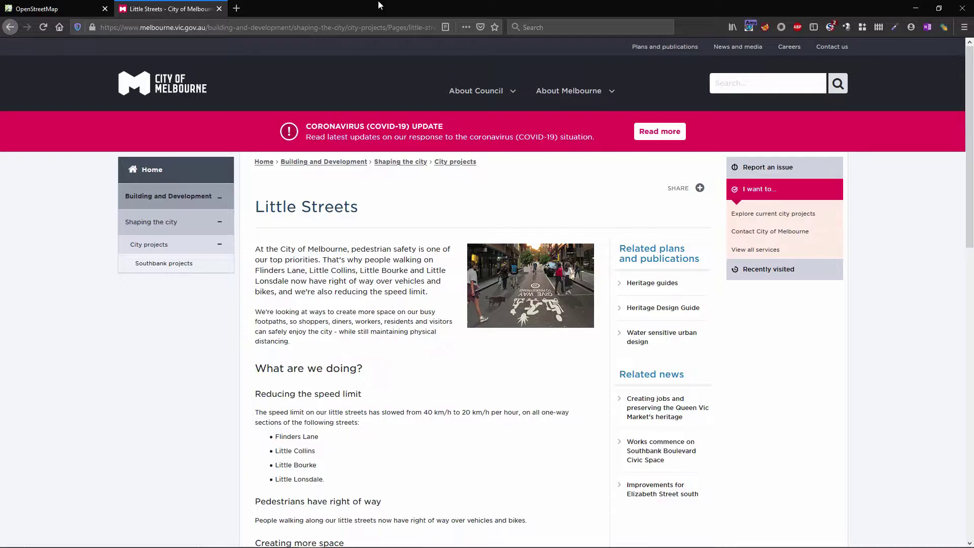
Read the page's speed limit section: 20 km/h limits trialled for 18 months from September 2020.
scroll(382, 230, "down", 2)
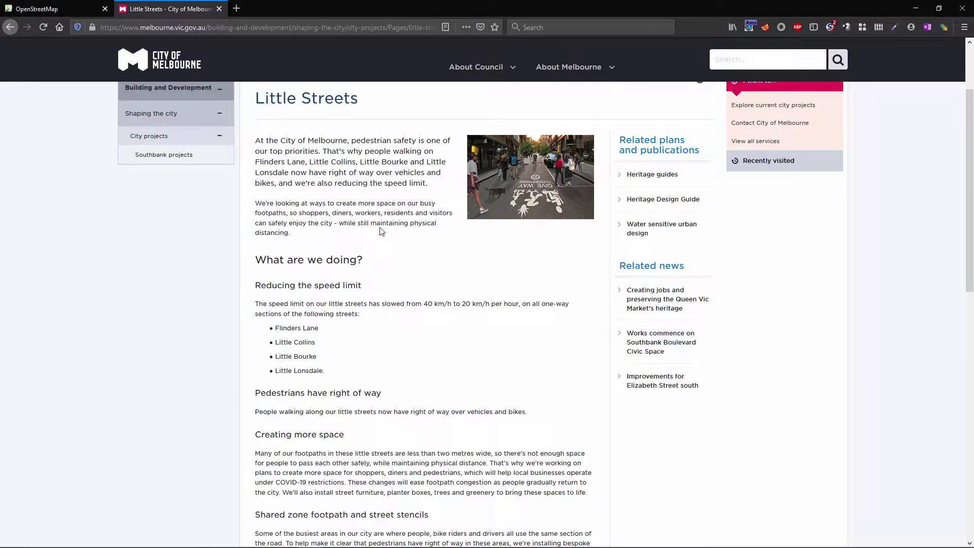
scroll(382, 231, "down", 1)
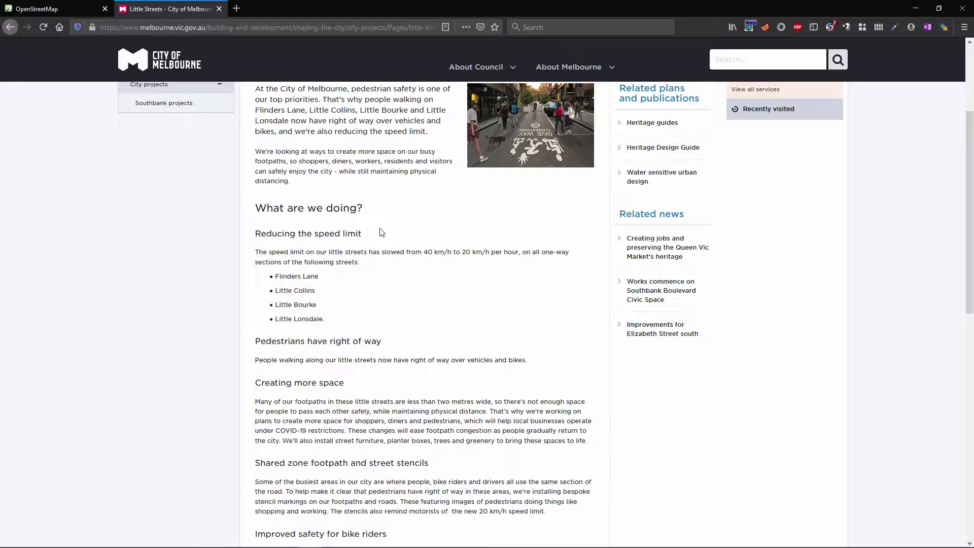
scroll(174, 315, "up", 3)
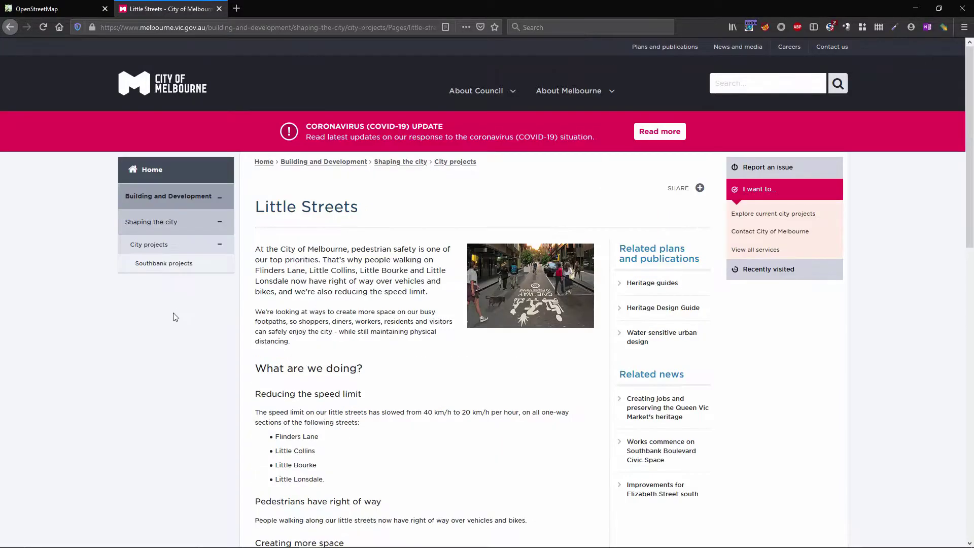
scroll(174, 315, "down", 6)
scroll(174, 315, "down", 2)
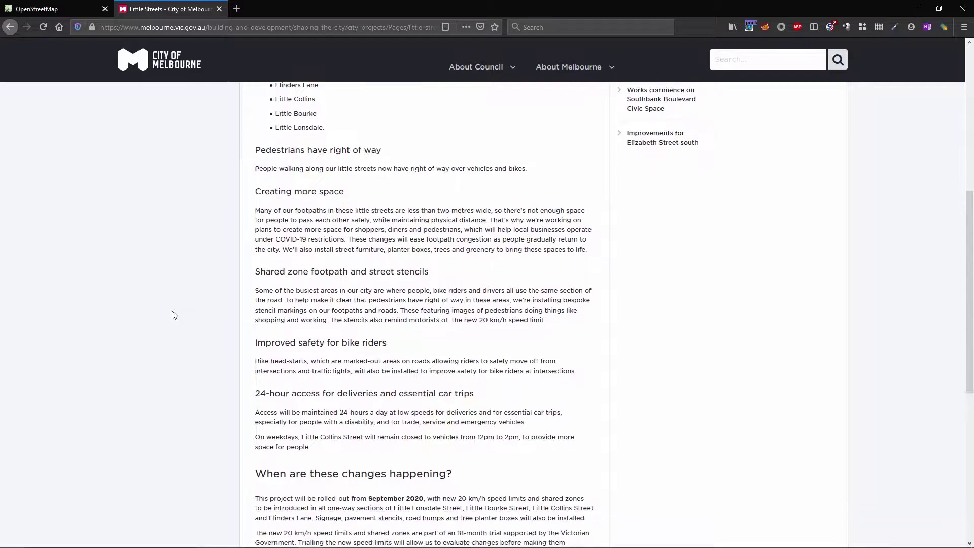
scroll(174, 315, "down", 2)
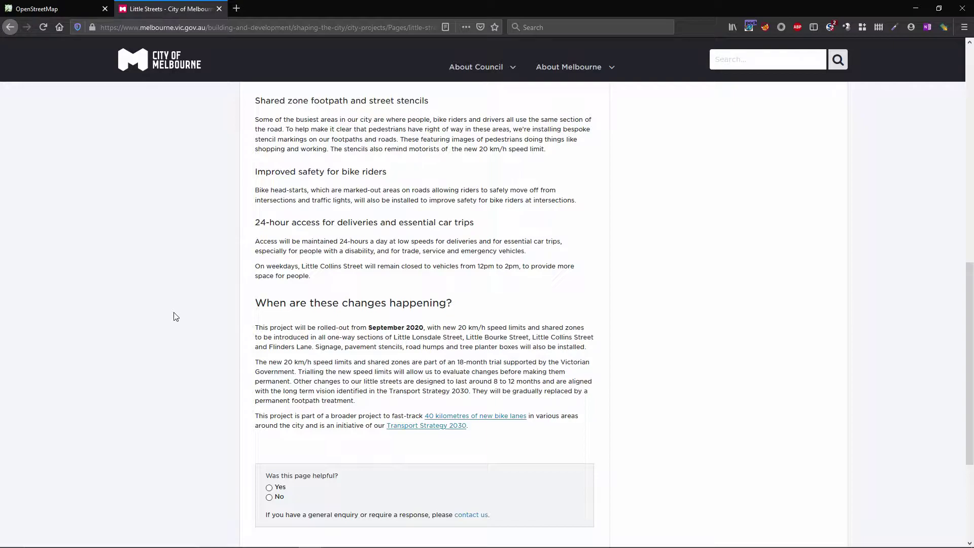
Back in iD, pan the map from the Children's Court toward Little Bourke Street.
left_click(96, 8)
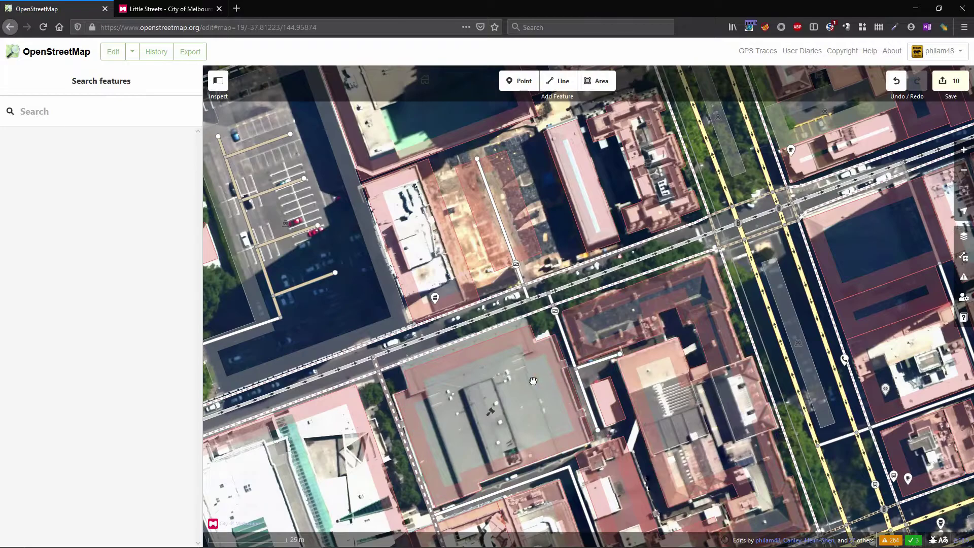
left_click_drag(485, 370, 343, 147)
left_click(343, 148)
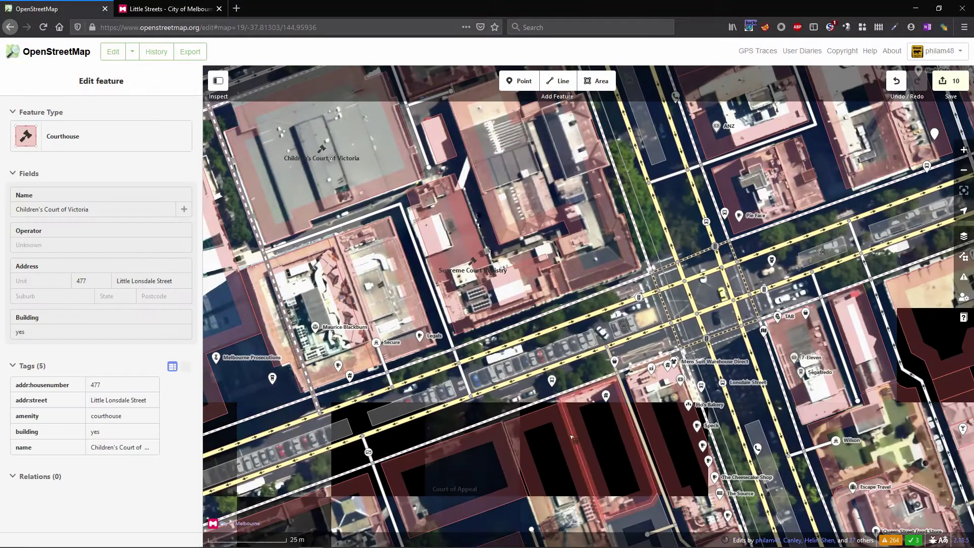
left_click(543, 446)
left_click_drag(543, 445, 398, 205)
left_click(486, 416)
left_click(487, 416)
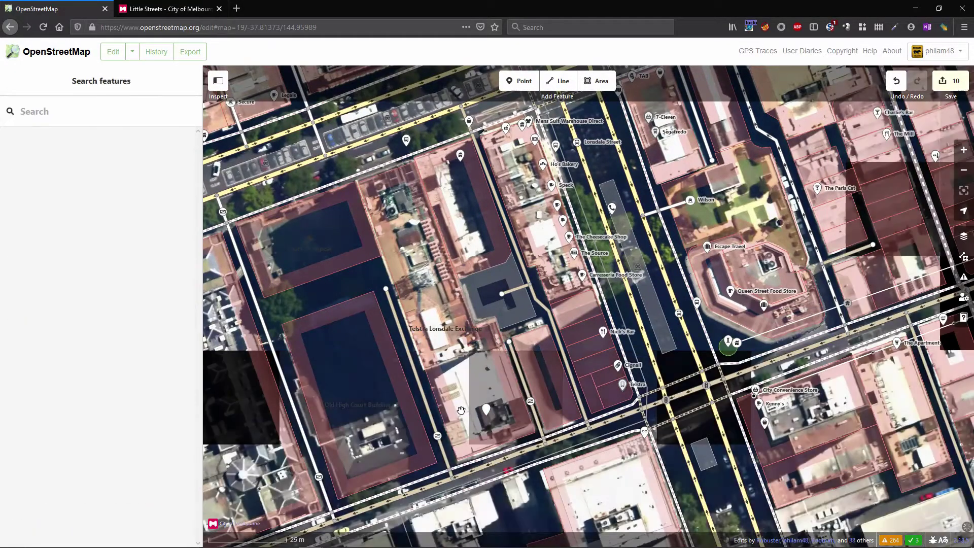
left_click_drag(487, 416, 428, 238)
Select Little Bourke Street and review its tags: Minor/Unclassified Road, 40 km/h speed limit.
left_click(510, 261)
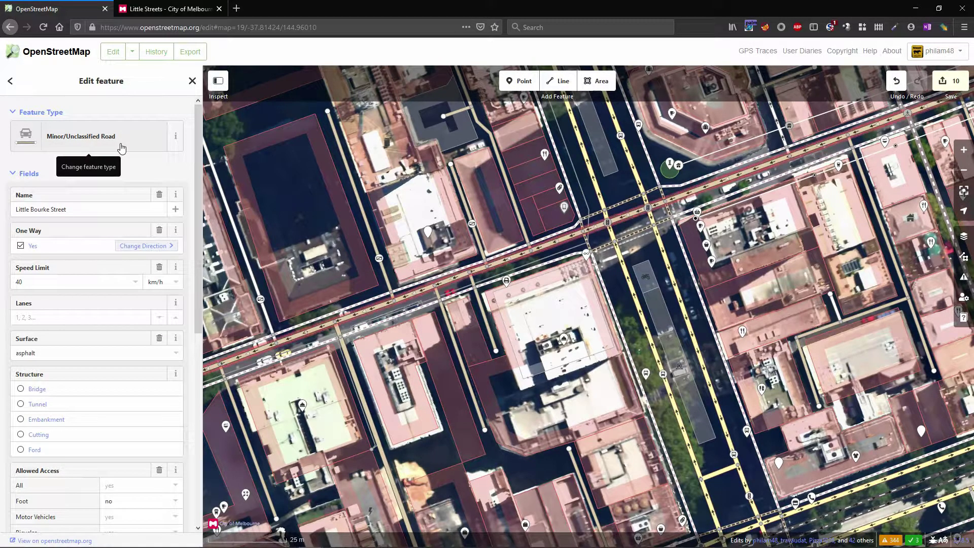
scroll(135, 487, "down", 5)
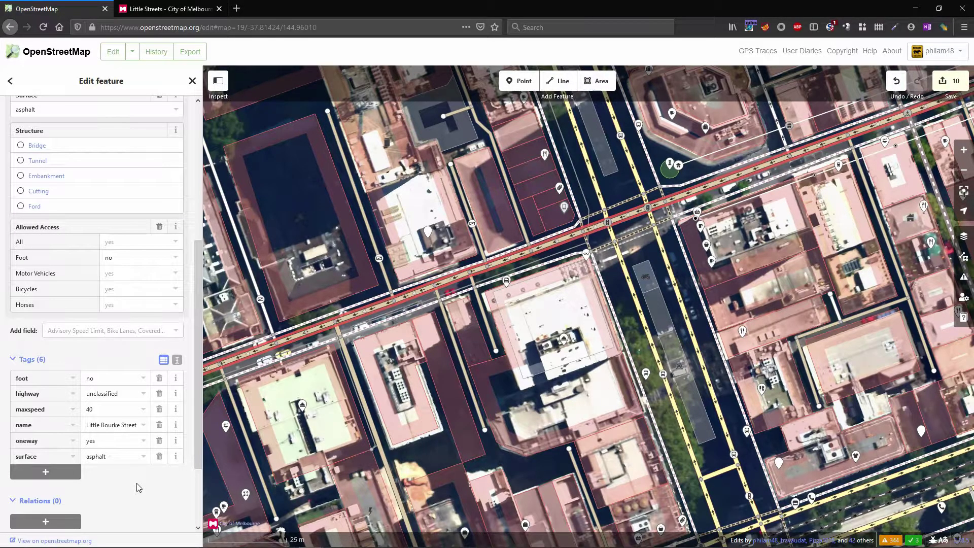
scroll(138, 484, "up", 3)
scroll(137, 483, "up", 2)
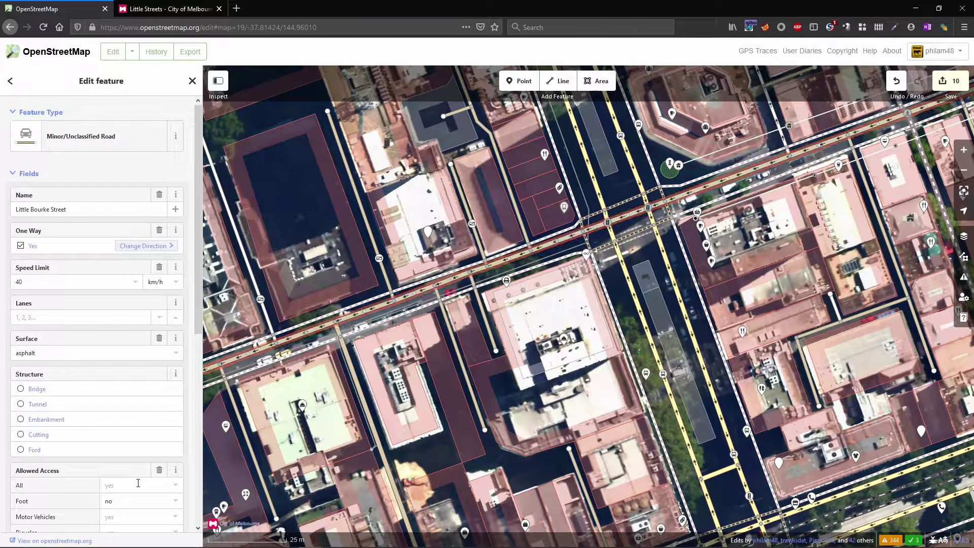
key("z")
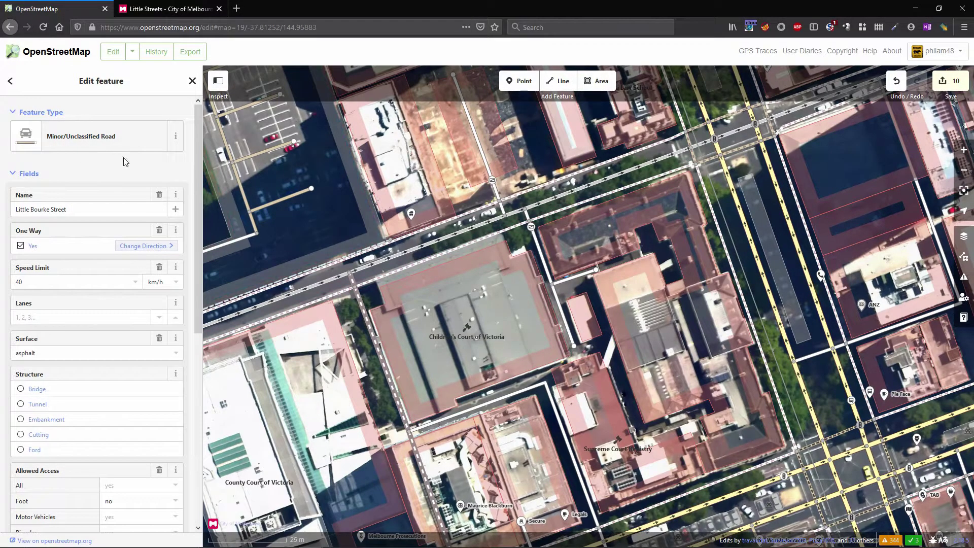
Select Little Lonsdale Street (Shared Zone Road, 20 km/h) and open the Tag:highway=living_street wiki page.
left_click(439, 239)
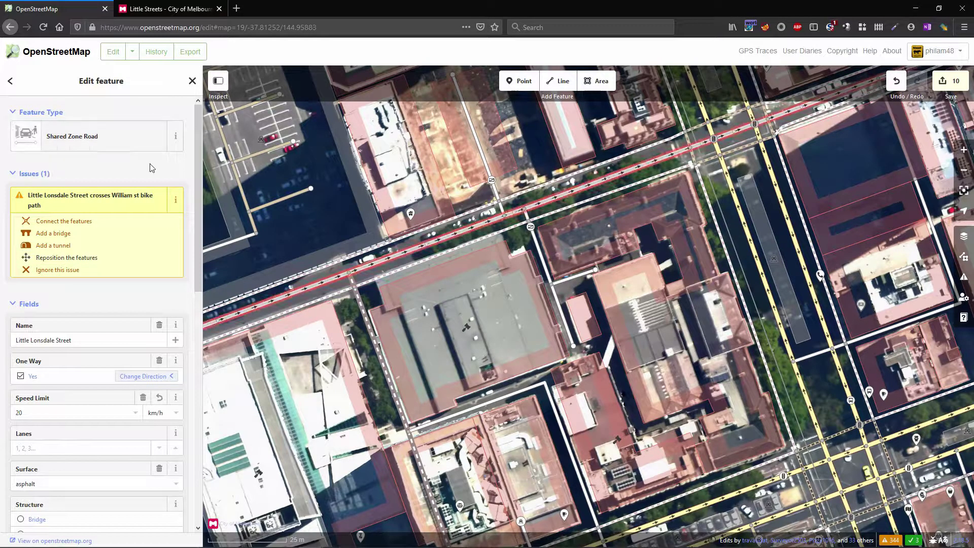
left_click(175, 136)
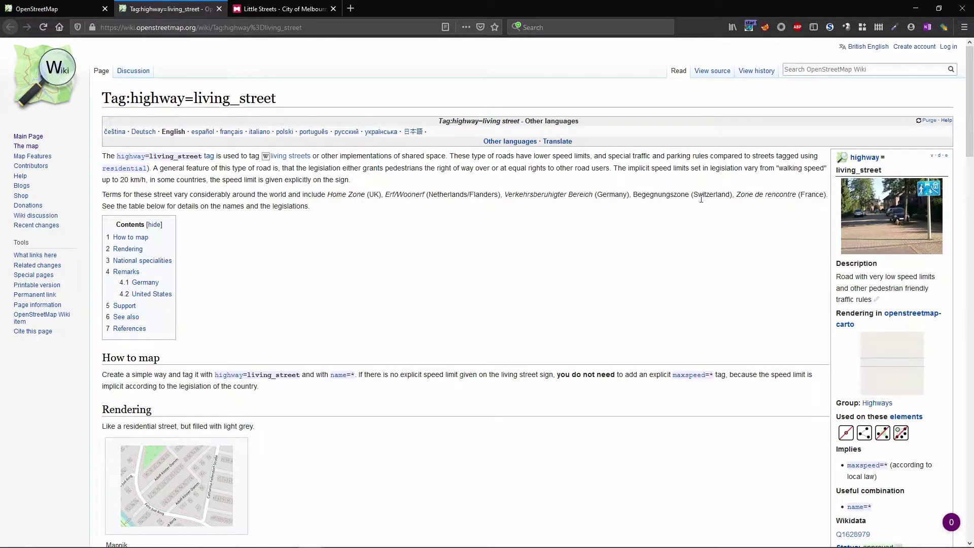
Read the Australia row's speed limit and give-way-to-pedestrians rule, then return to the iD editor.
scroll(584, 313, "down", 3)
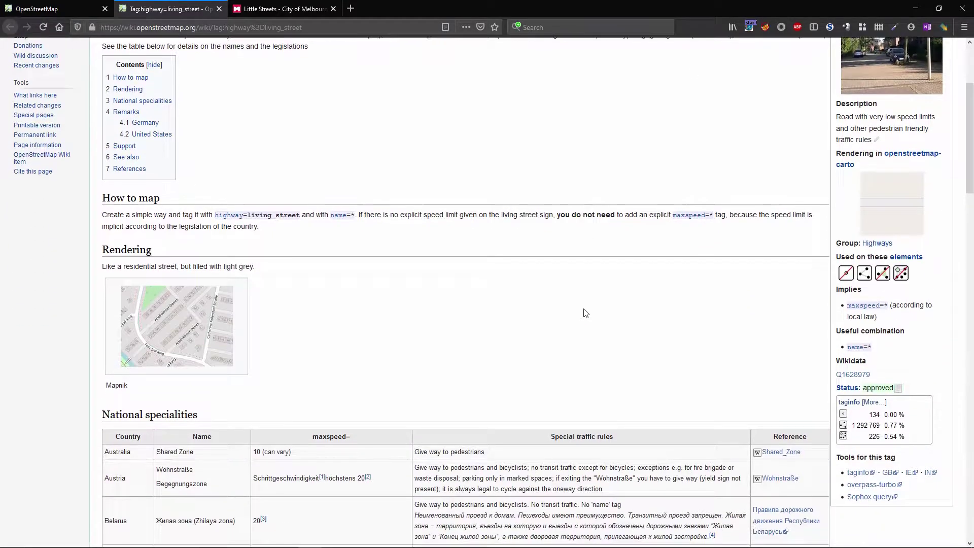
scroll(584, 312, "down", 5)
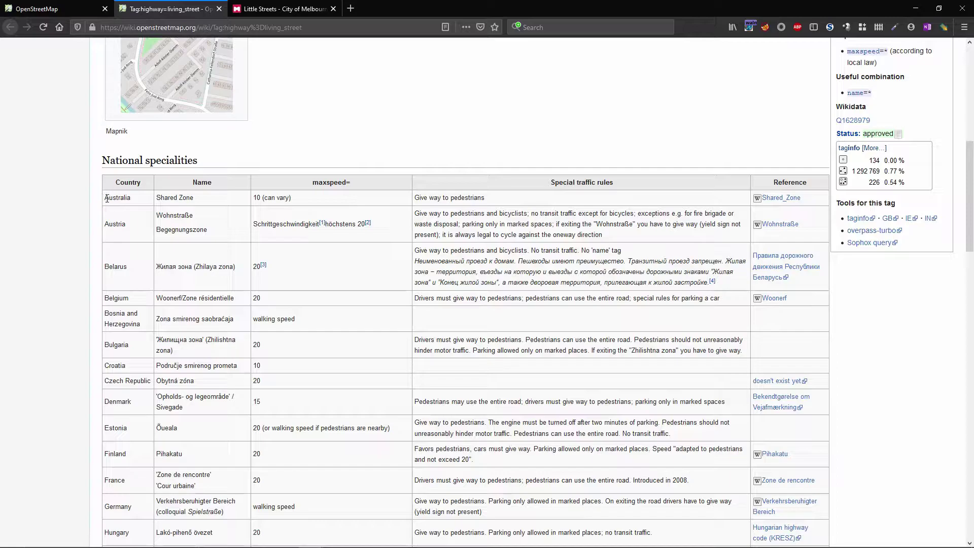
left_click_drag(106, 198, 304, 195)
left_click(299, 196)
left_click_drag(486, 199, 413, 206)
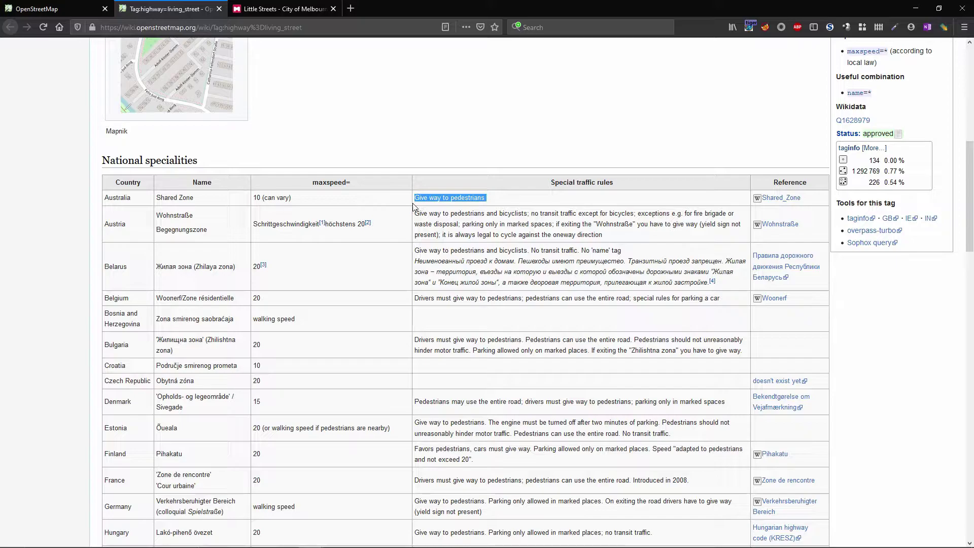
left_click(250, 98)
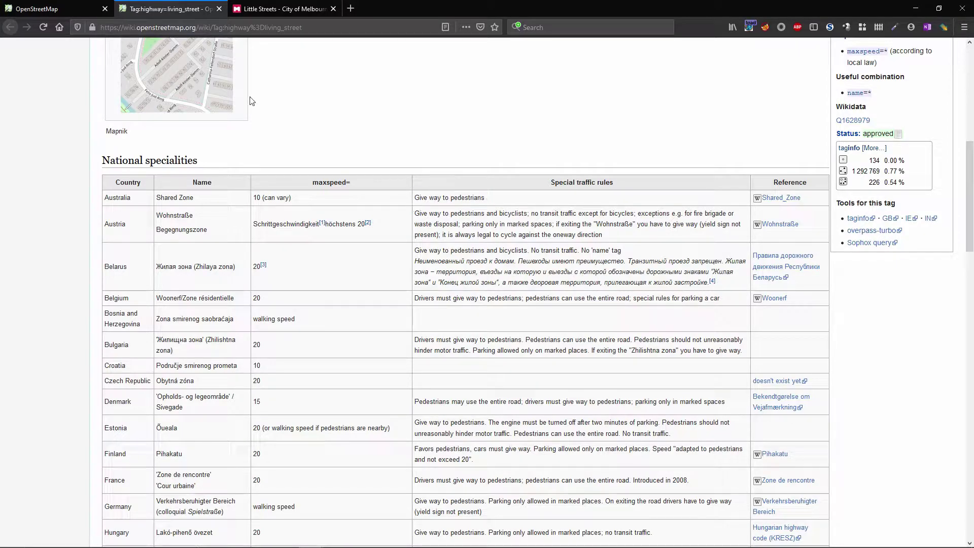
left_click(49, 6)
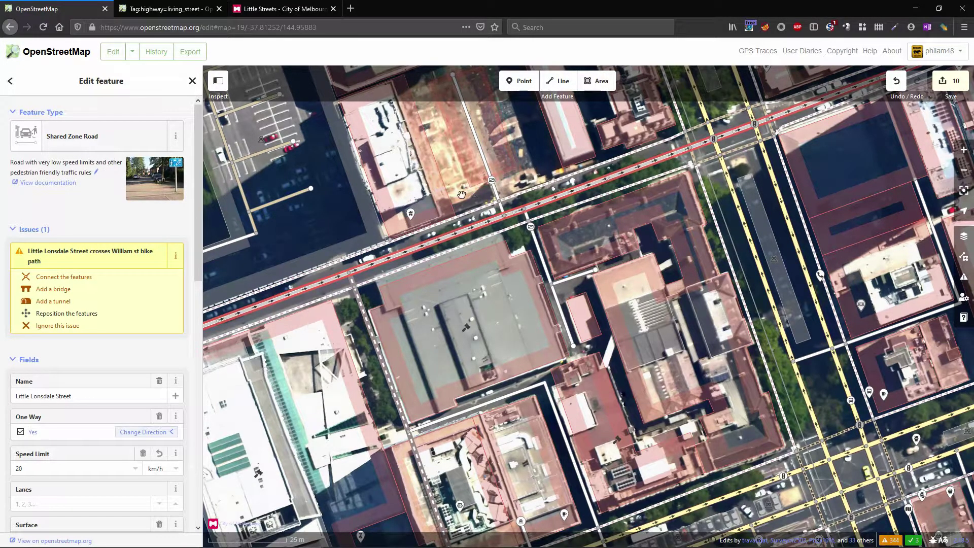
Reselect Little Lonsdale Street, then pan the map over to Little Bourke Street.
left_click(479, 223)
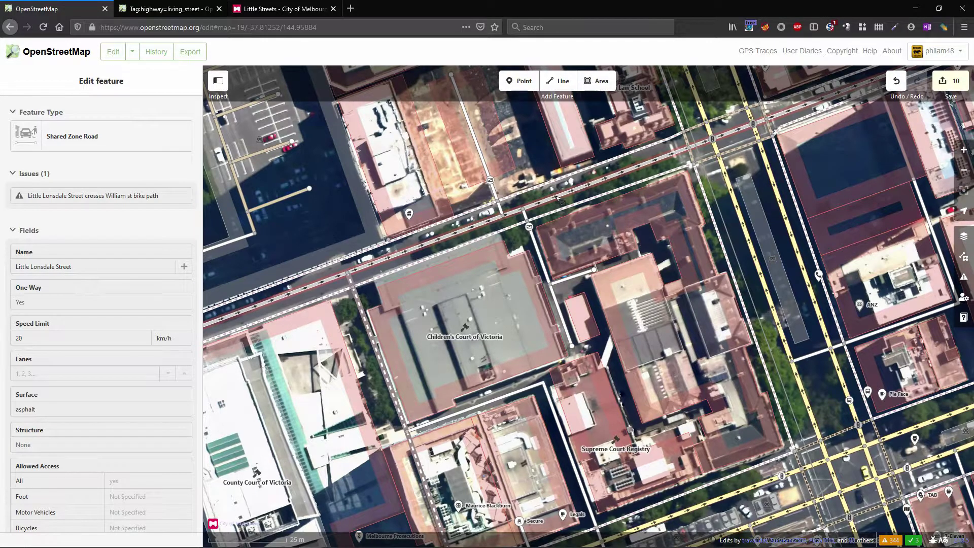
left_click(559, 199)
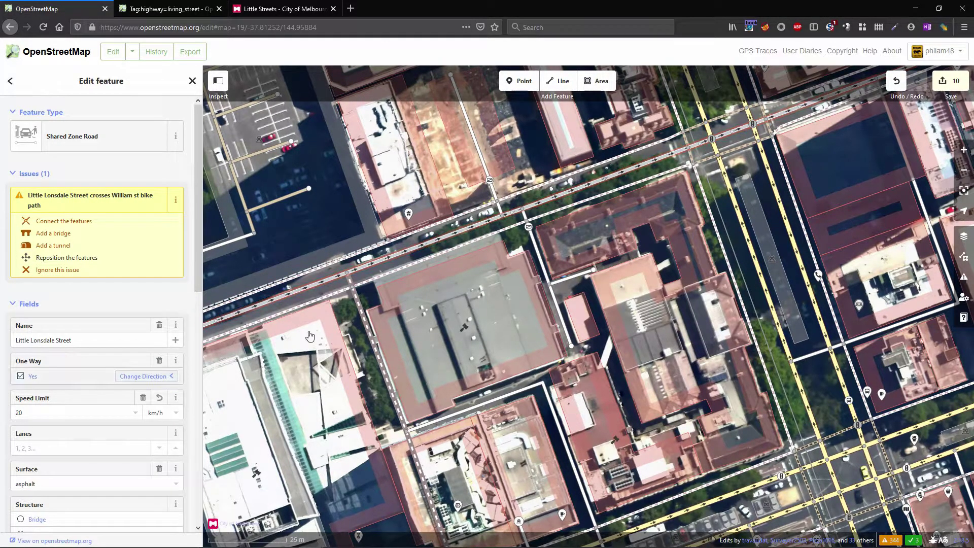
left_click_drag(310, 336, 390, 140)
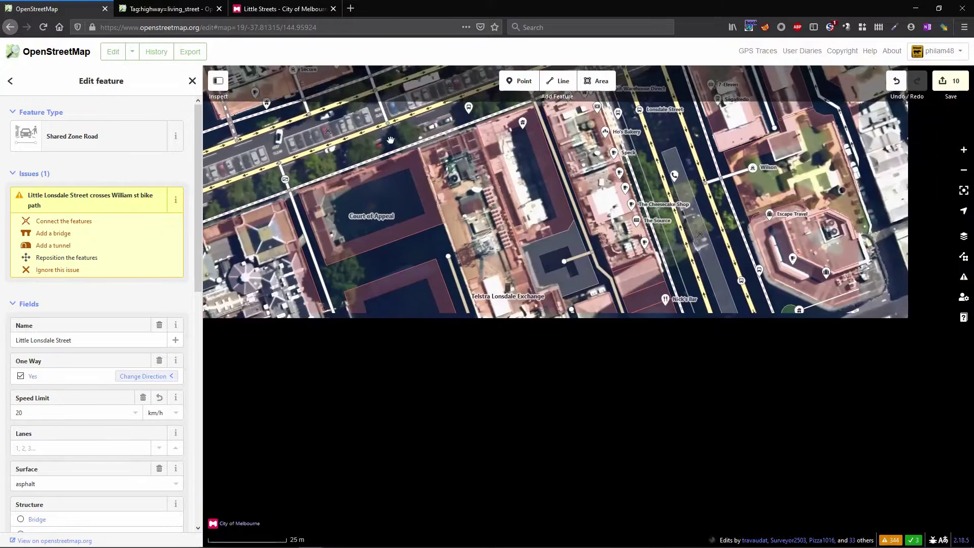
left_click_drag(493, 458, 446, 348)
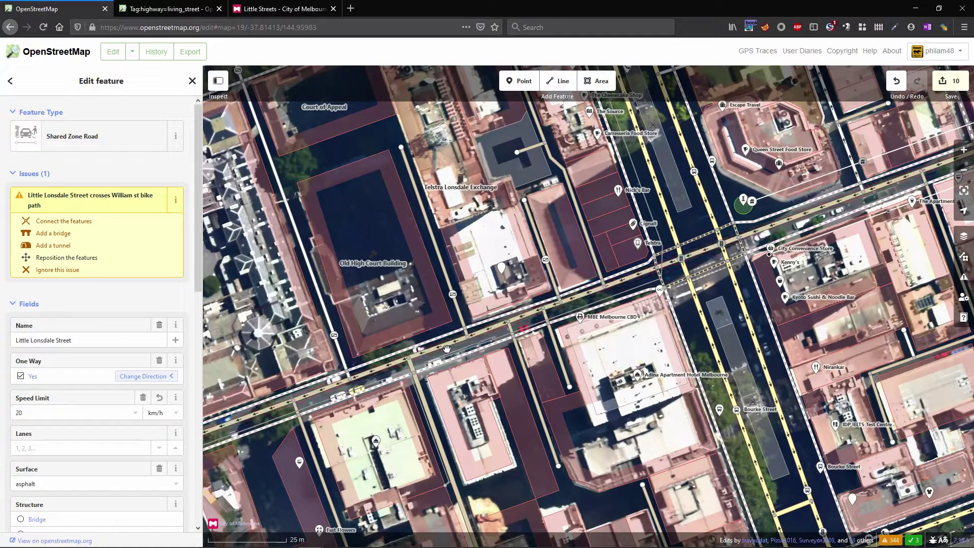
Change Little Bourke Street from Minor/Unclassified Road to Shared Zone Road, speed limit 40 to 20.
left_click(443, 351)
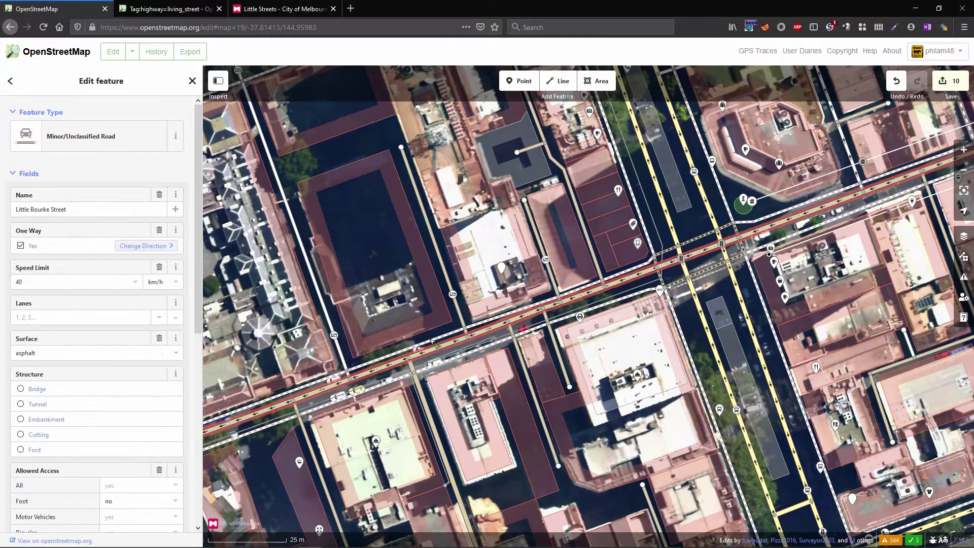
left_click(131, 152)
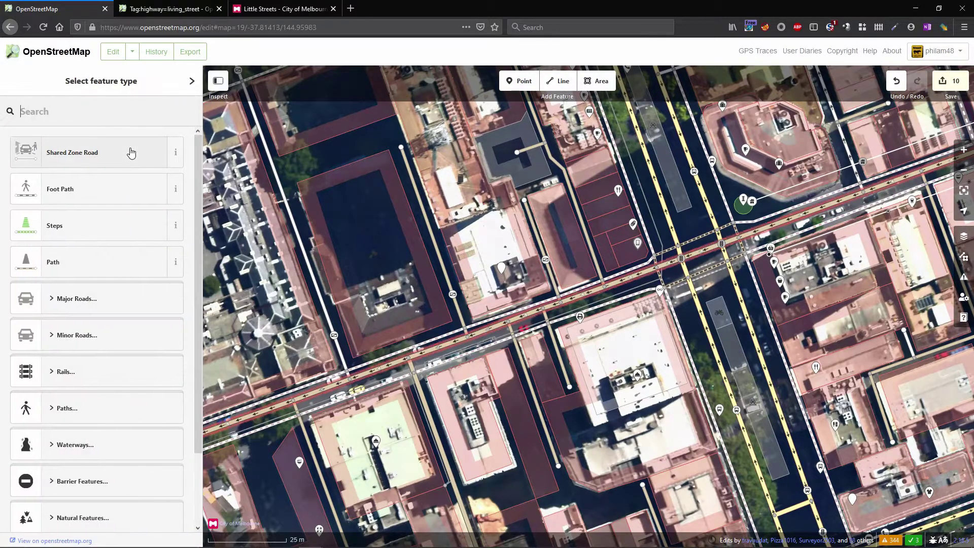
type("shar")
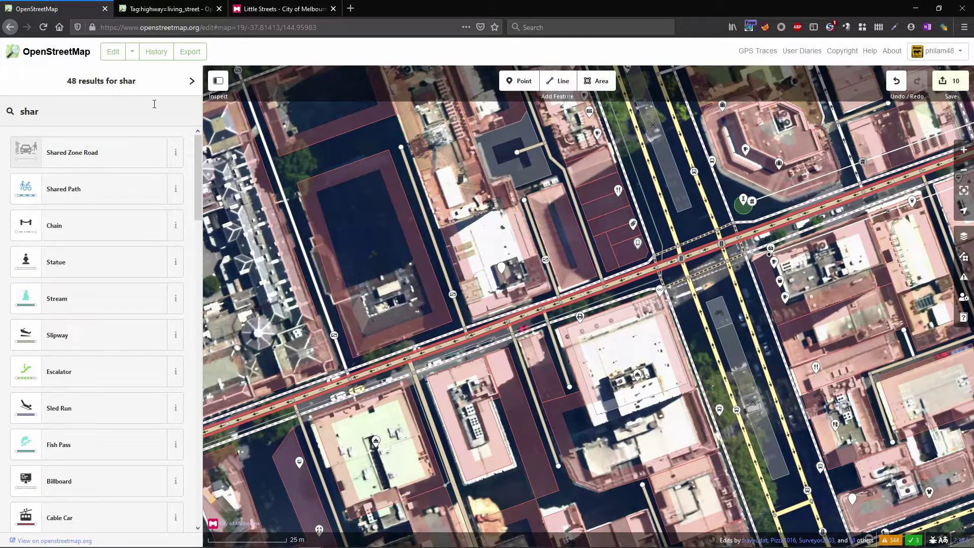
left_click(61, 166)
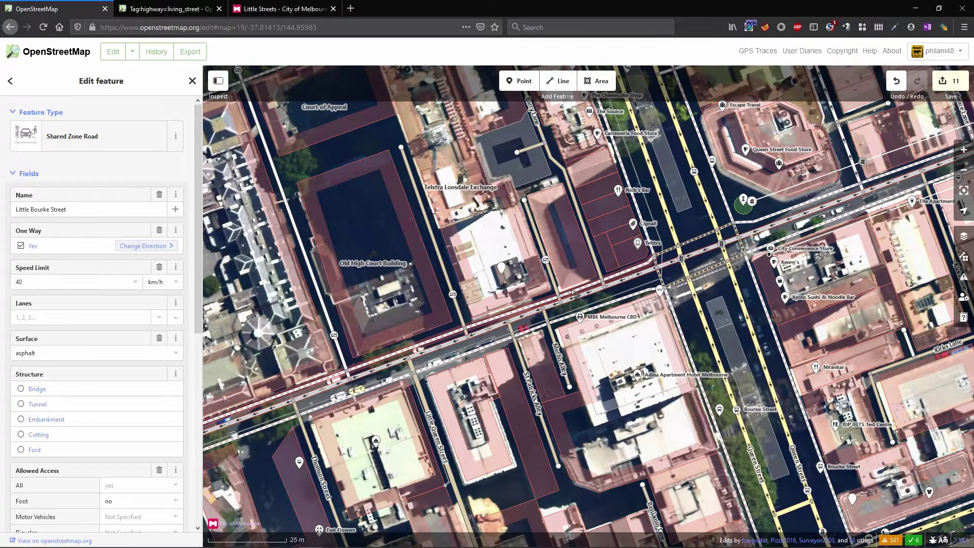
left_click(23, 281)
key("BackSpace")
key("BackSpace")
type("20")
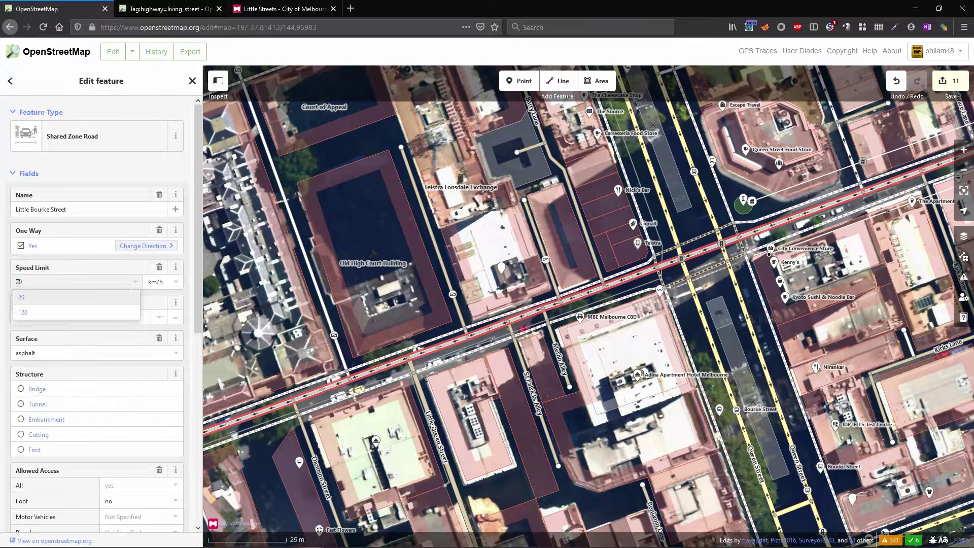
left_click(386, 275)
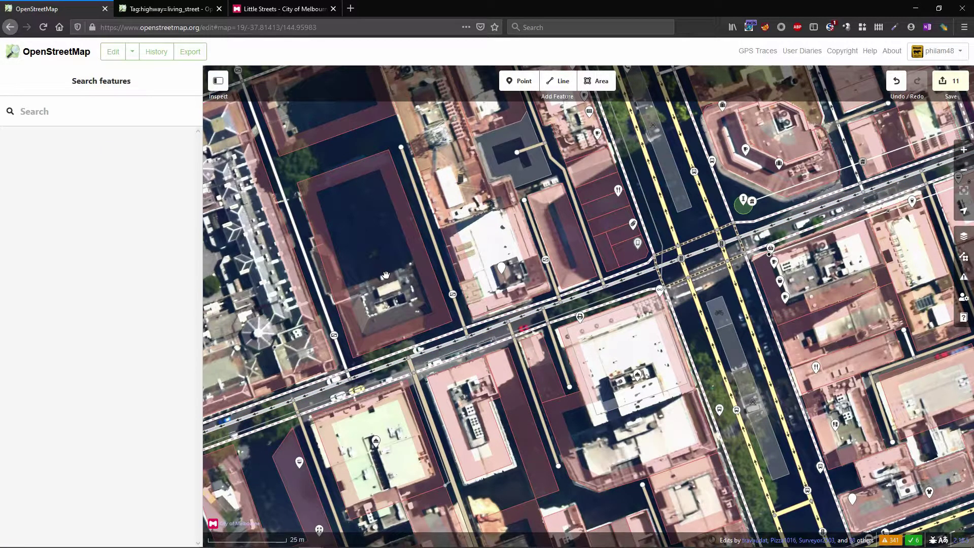
left_click(431, 353)
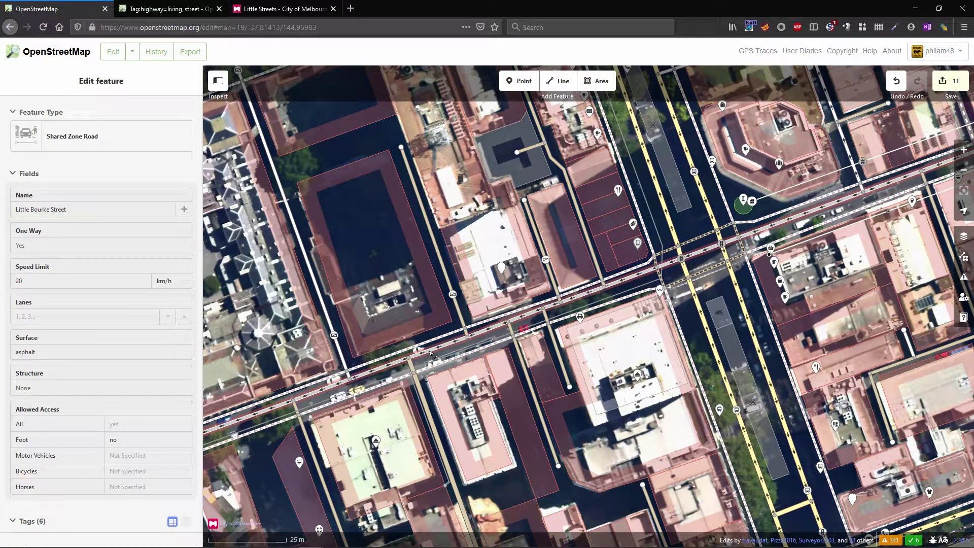
Pan the map east past the Supreme Court along Little Bourke Street.
key("Escape")
left_click_drag(430, 354, 540, 151)
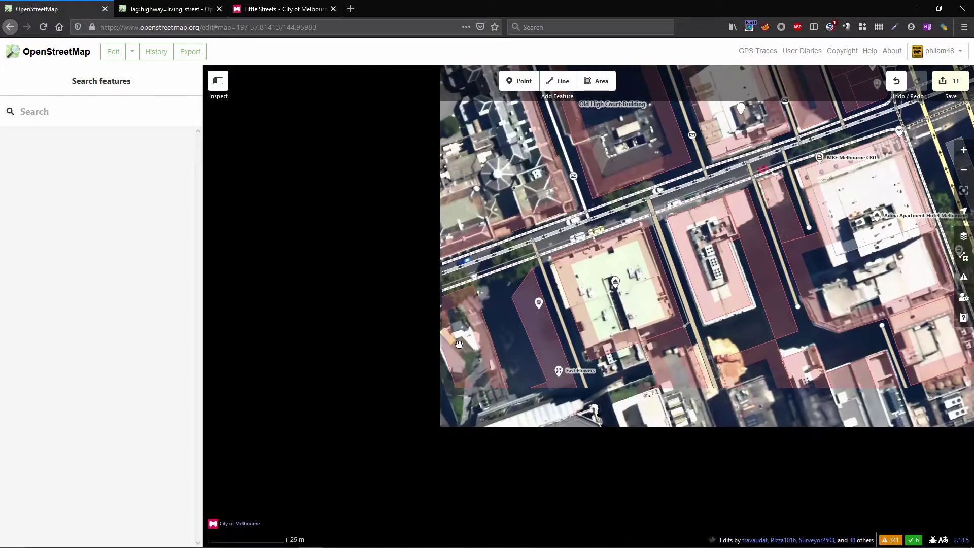
left_click(336, 384)
key("Escape")
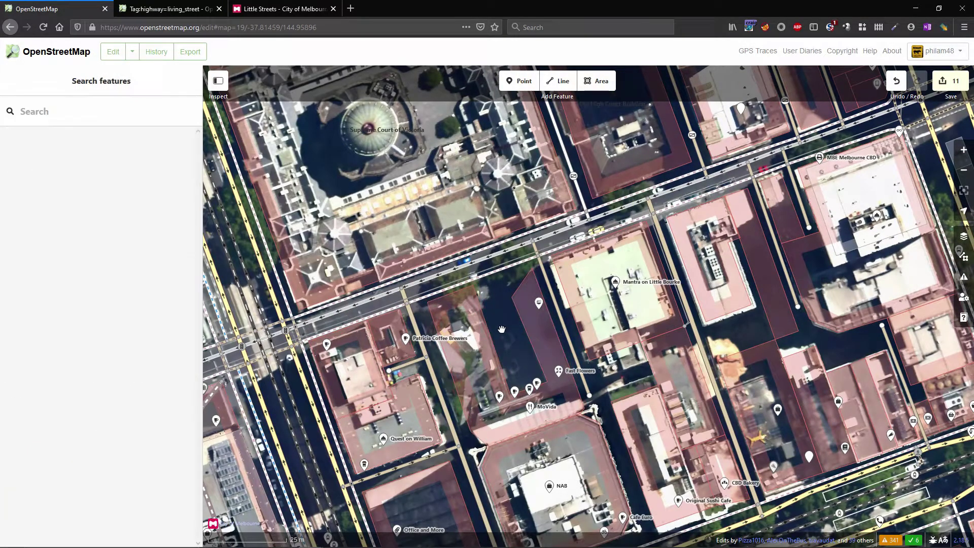
left_click_drag(660, 202, 393, 297)
left_click_drag(756, 233, 383, 382)
Reach the Little Bourke Street section beside the yellow-roofed building, select it and edit it.
left_click(832, 241)
key("Escape")
left_click_drag(831, 241, 512, 364)
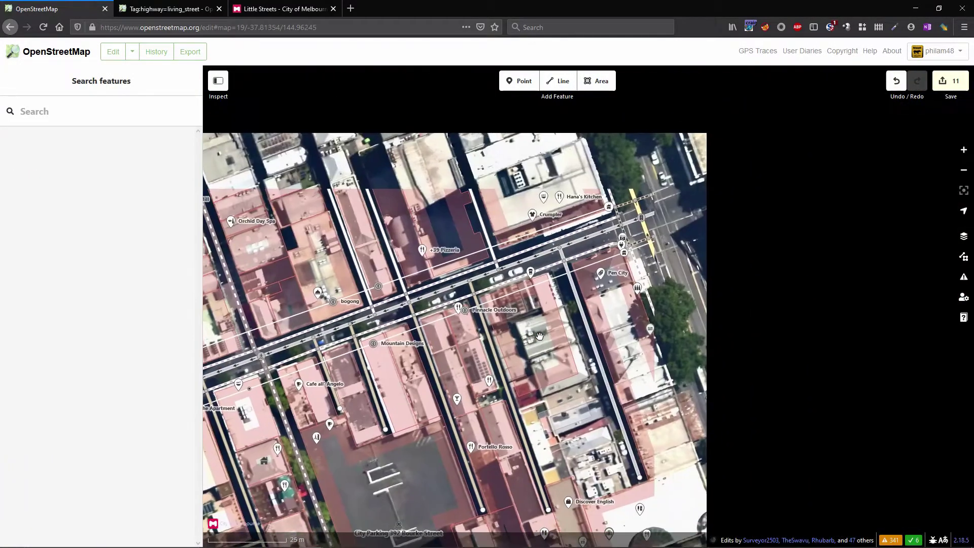
left_click_drag(815, 296, 578, 436)
left_click(570, 328)
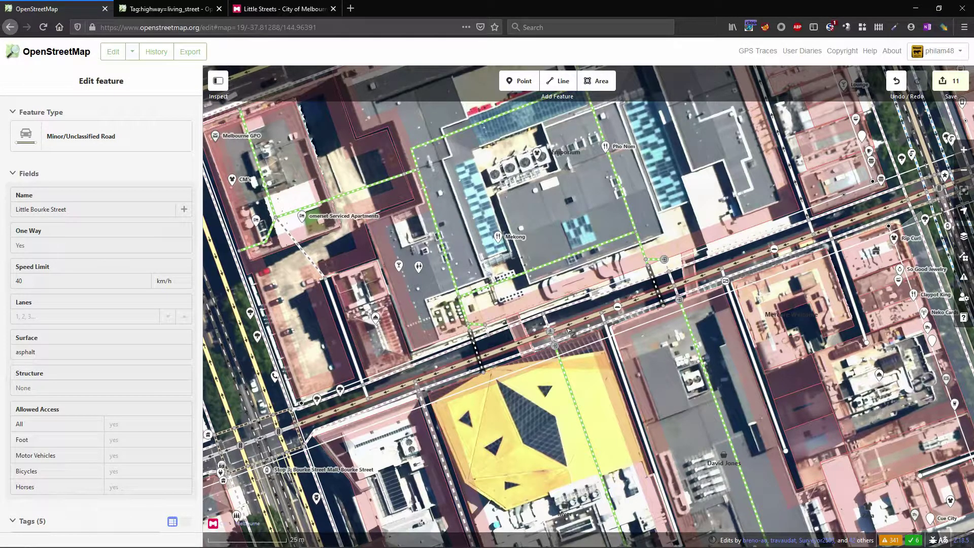
left_click(472, 274)
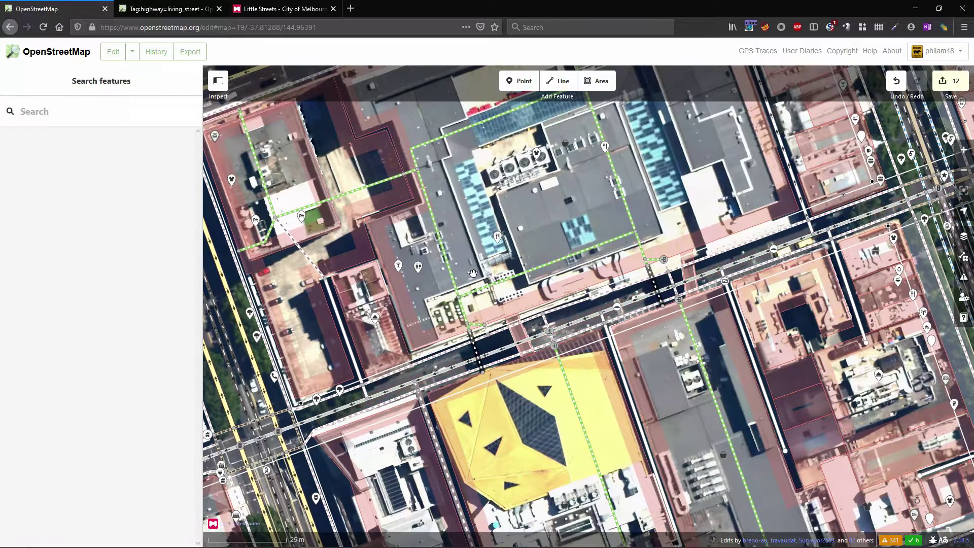